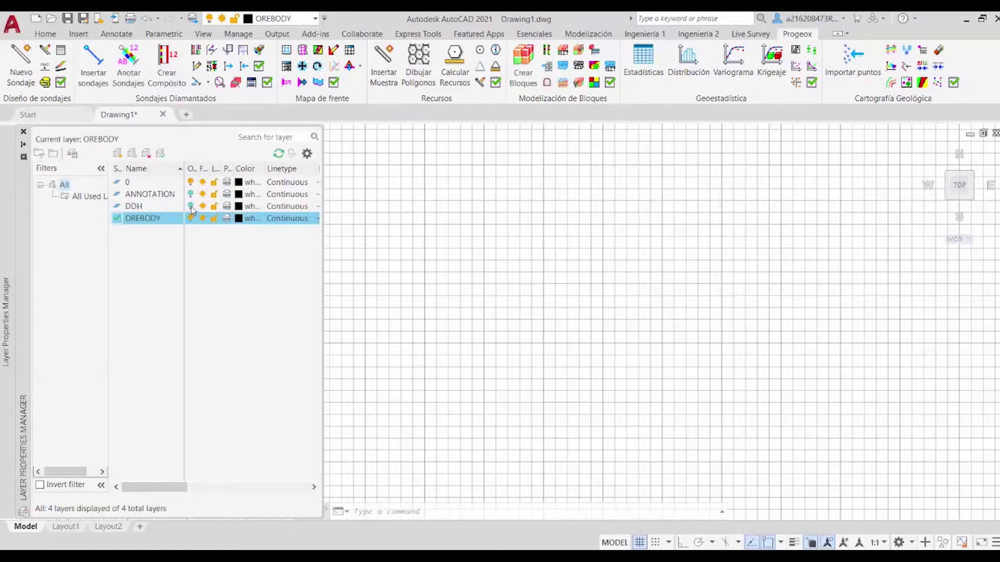
Step: Turn on the DDH and ANNOTATION layers, inspect the labelled drillholes in 3D, then return to plan view
{"action": "left_click", "coordinate": [191, 206]}
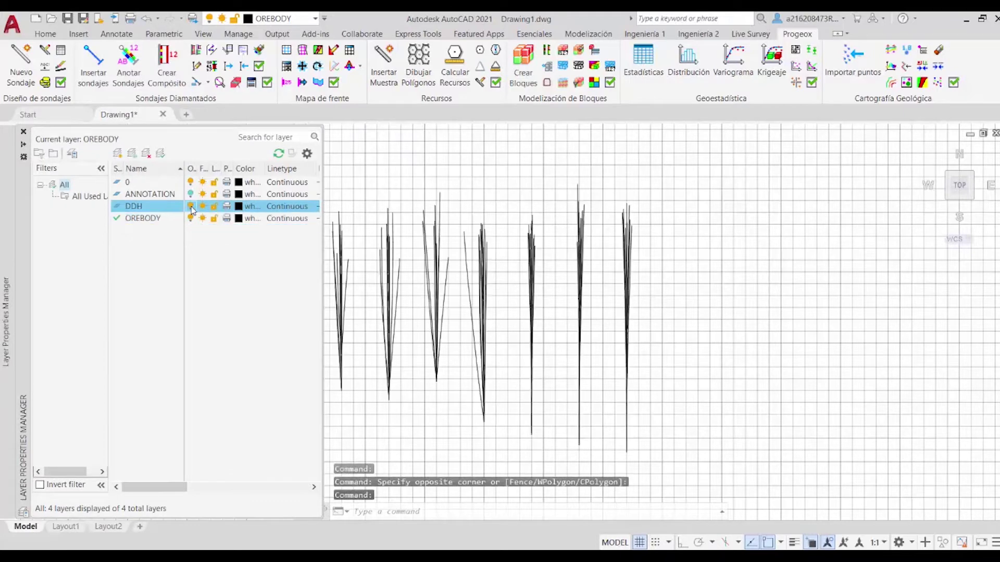
{"action": "left_click", "coordinate": [191, 195]}
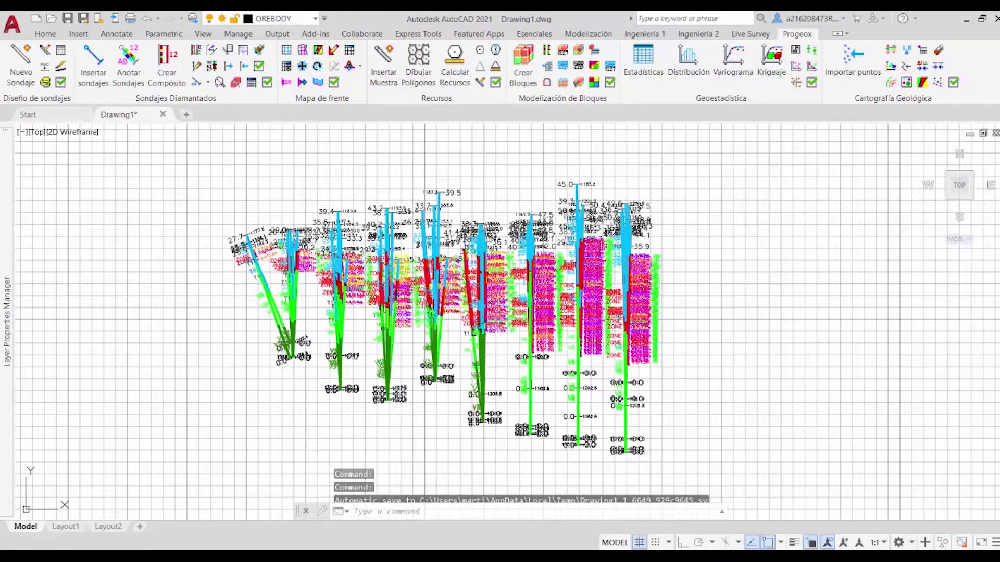
{"action": "mouse_move", "coordinate": [448, 417]}
{"action": "middle_mouse_down", "text": "shift"}
{"action": "mouse_move", "coordinate": [475, 397]}
{"action": "mouse_move", "coordinate": [483, 300]}
{"action": "mouse_move", "coordinate": [495, 305]}
{"action": "mouse_move", "coordinate": [489, 312]}
{"action": "middle_mouse_up", "text": "shift"}
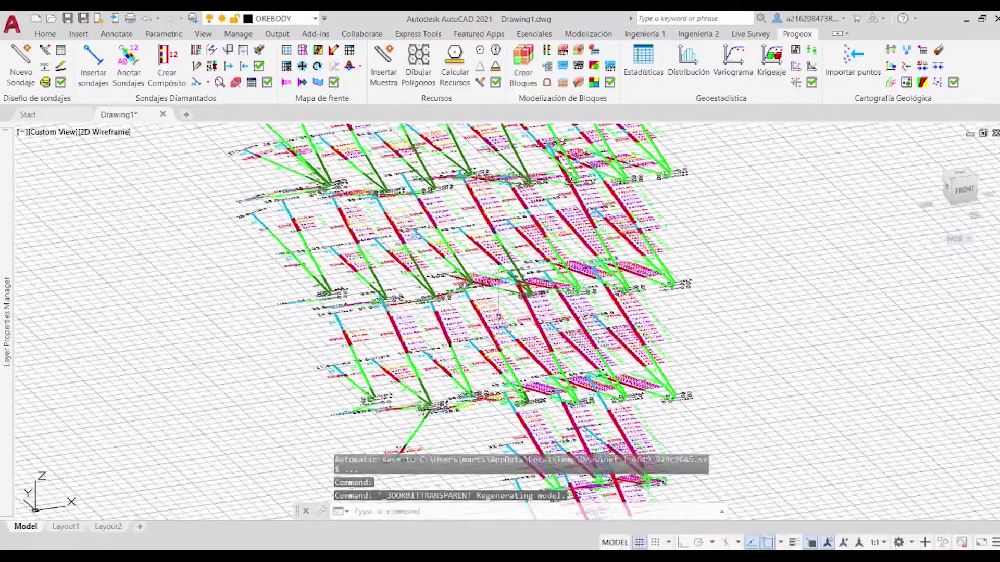
{"action": "scroll", "coordinate": [484, 328], "scroll_direction": "up", "scroll_amount": 3}
{"action": "scroll", "coordinate": [483, 333], "scroll_direction": "up", "scroll_amount": 3}
{"action": "scroll", "coordinate": [483, 333], "scroll_direction": "up", "scroll_amount": 2}
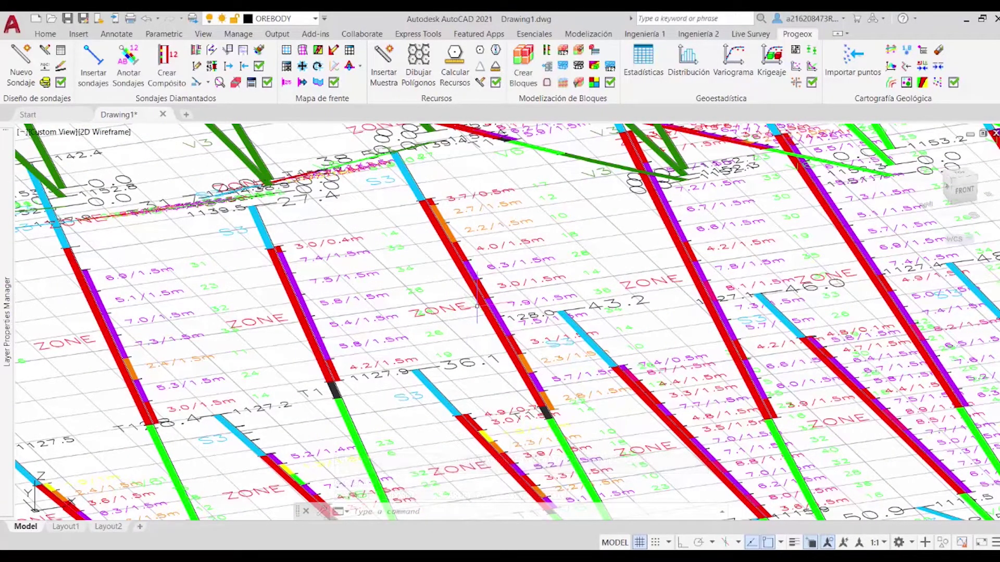
{"action": "type", "text": "secp"}
{"action": "key", "text": "Return"}
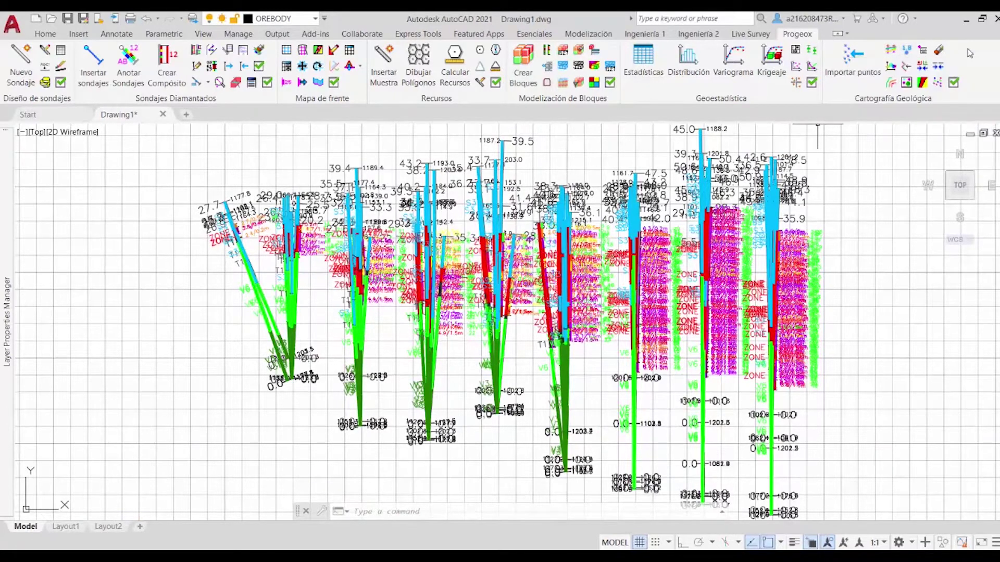
Step: In Progeox preferences, keep Poliarmónica as the radial basis function
{"action": "left_click", "coordinate": [953, 83]}
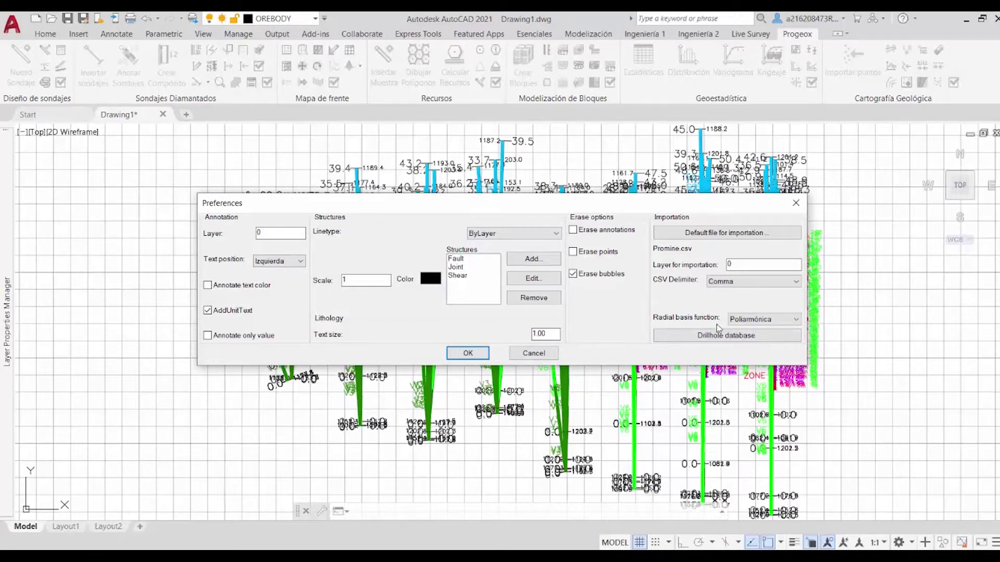
{"action": "left_click", "coordinate": [795, 319]}
{"action": "left_click", "coordinate": [796, 340]}
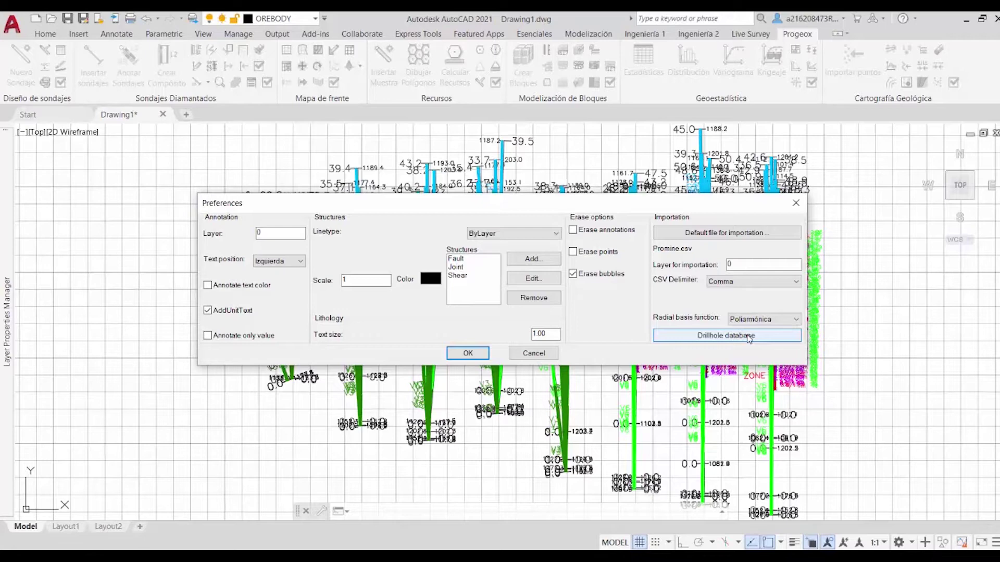
Step: Start selecting a drillhole database and choose the MS Access .mdb type
{"action": "left_click", "coordinate": [748, 336]}
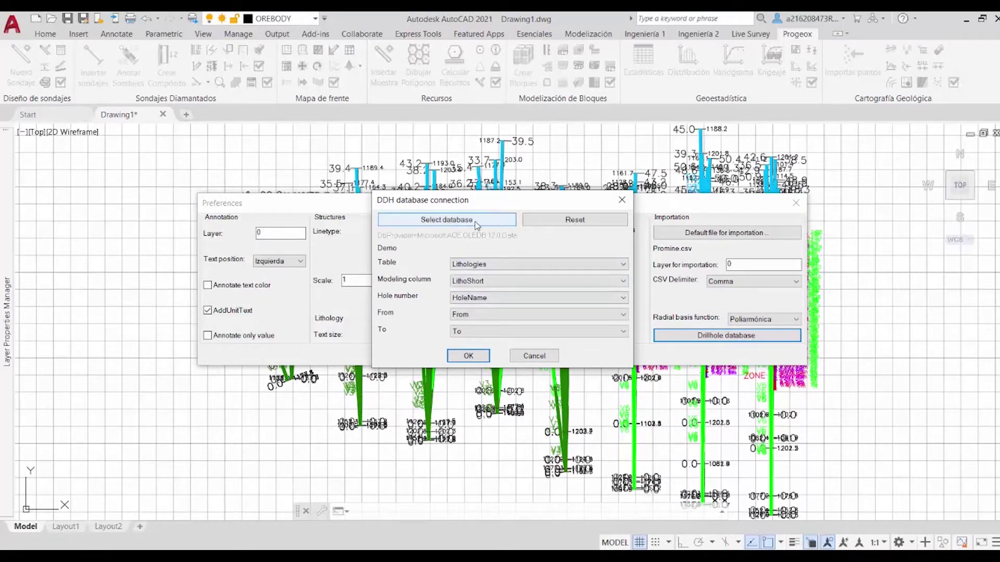
{"action": "left_click", "coordinate": [482, 222]}
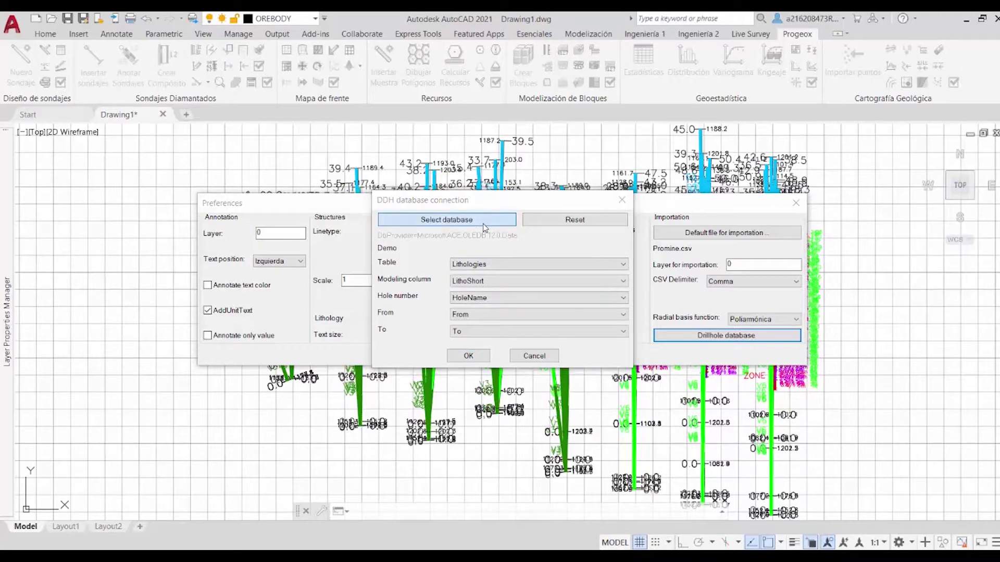
{"action": "left_click", "coordinate": [357, 189]}
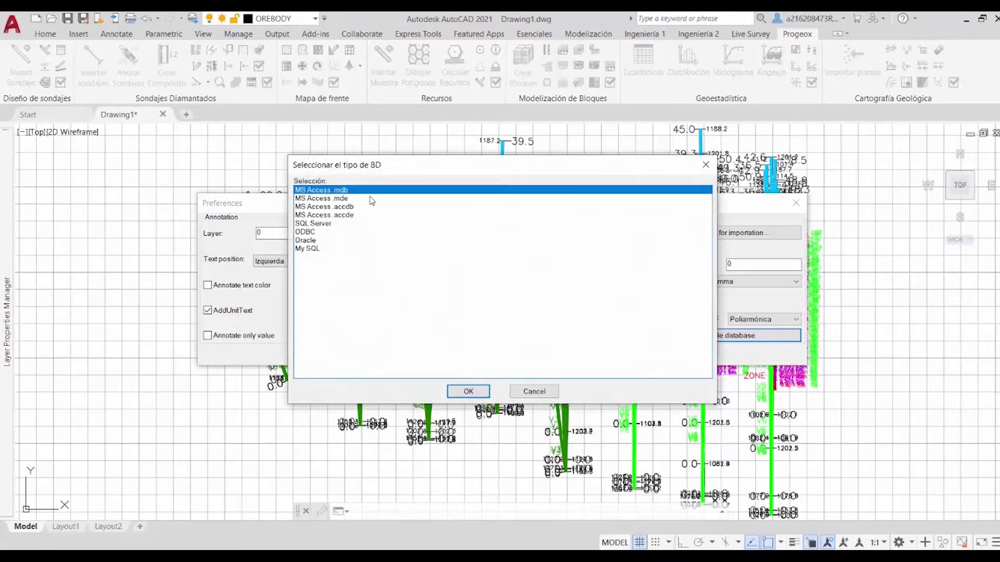
{"action": "left_click", "coordinate": [471, 390]}
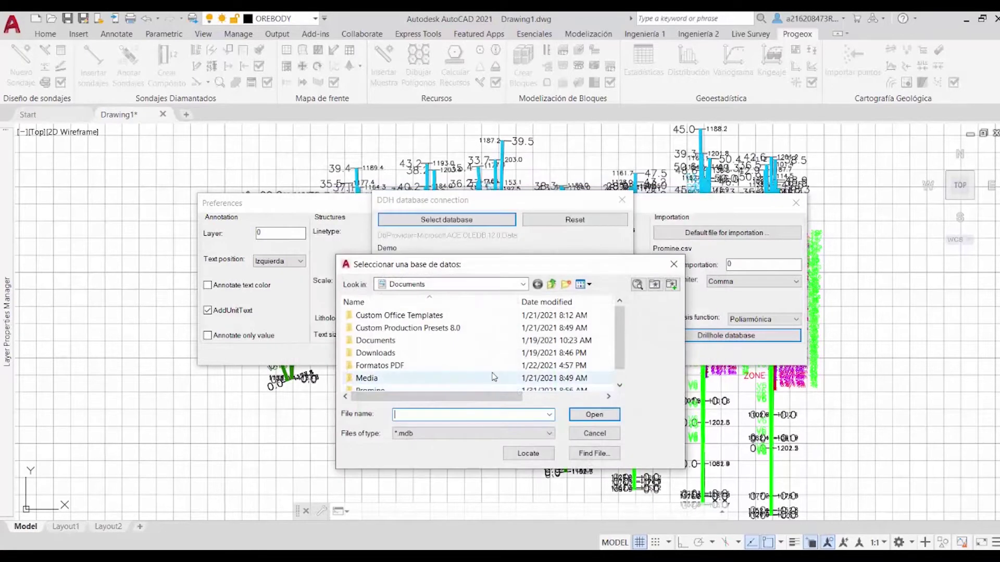
Step: Browse to C:\root\TestData\DDH\Demo and select the Demo database file
{"action": "left_click", "coordinate": [517, 284]}
{"action": "left_click", "coordinate": [408, 444]}
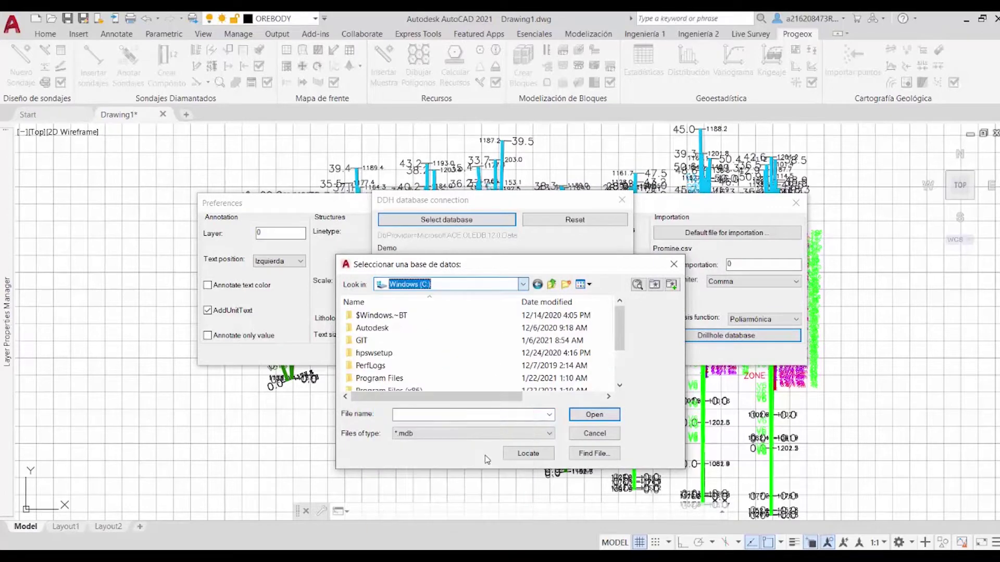
{"action": "scroll", "coordinate": [471, 387], "scroll_direction": "down", "scroll_amount": 2}
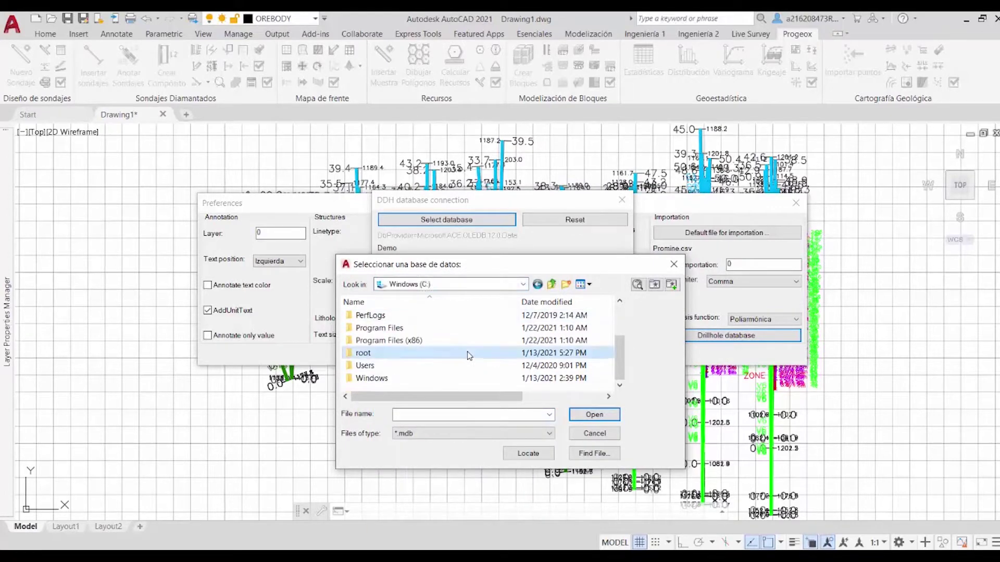
{"action": "double_click", "coordinate": [467, 352]}
{"action": "double_click", "coordinate": [466, 315]}
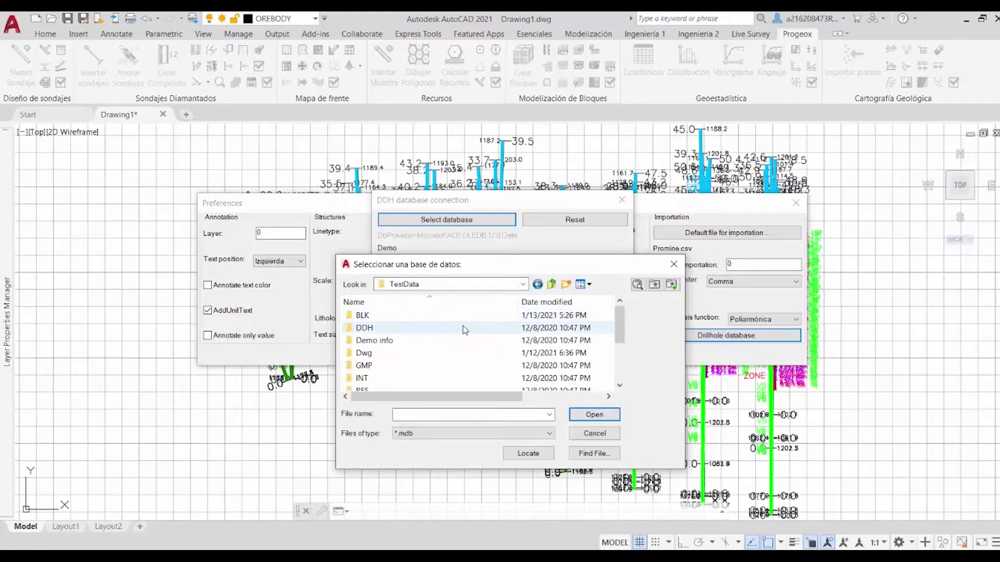
{"action": "double_click", "coordinate": [465, 328]}
{"action": "double_click", "coordinate": [460, 341]}
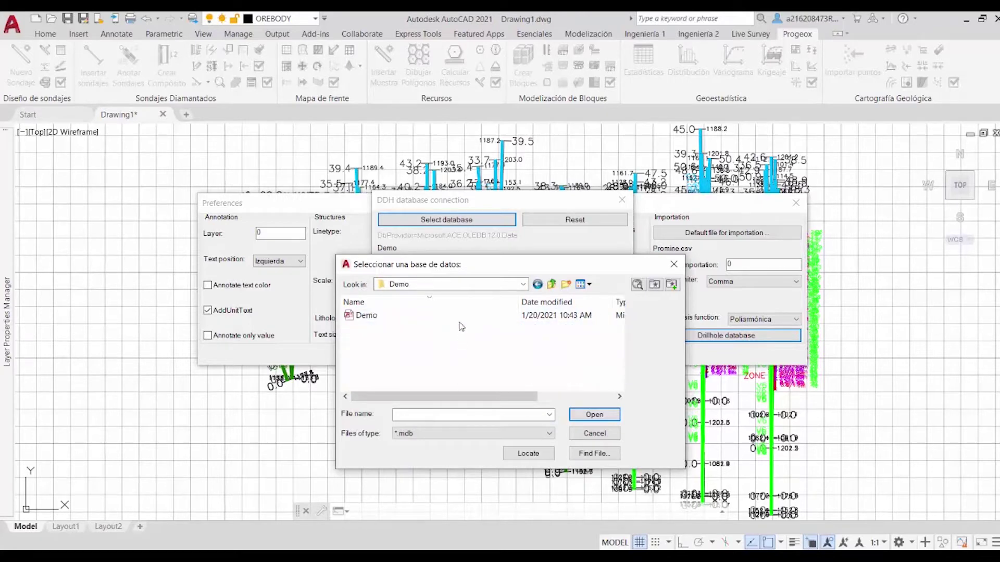
{"action": "left_click", "coordinate": [460, 318]}
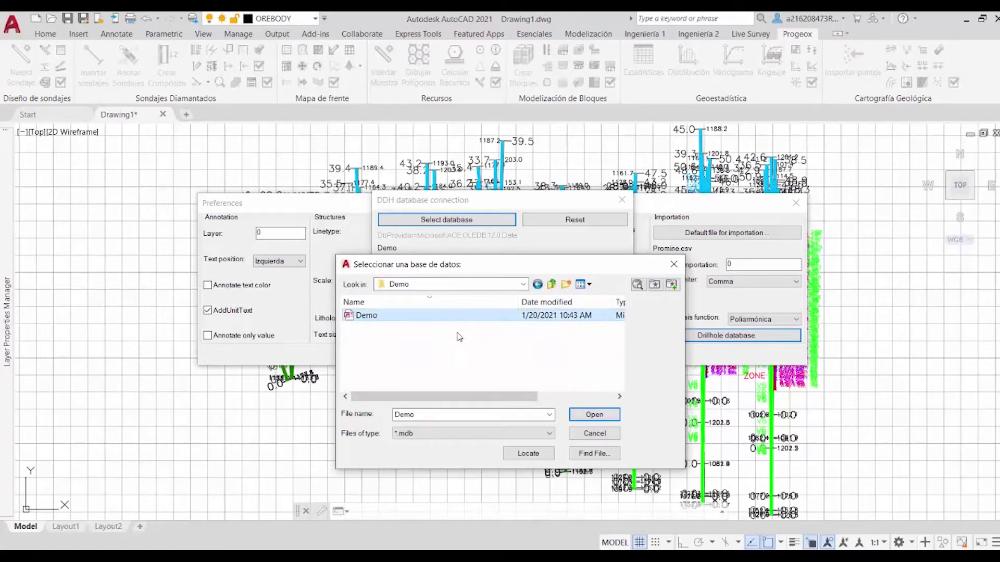
Step: Load the Demo database using the Lithologies table with LithoShort as modelling column
{"action": "left_click", "coordinate": [578, 419]}
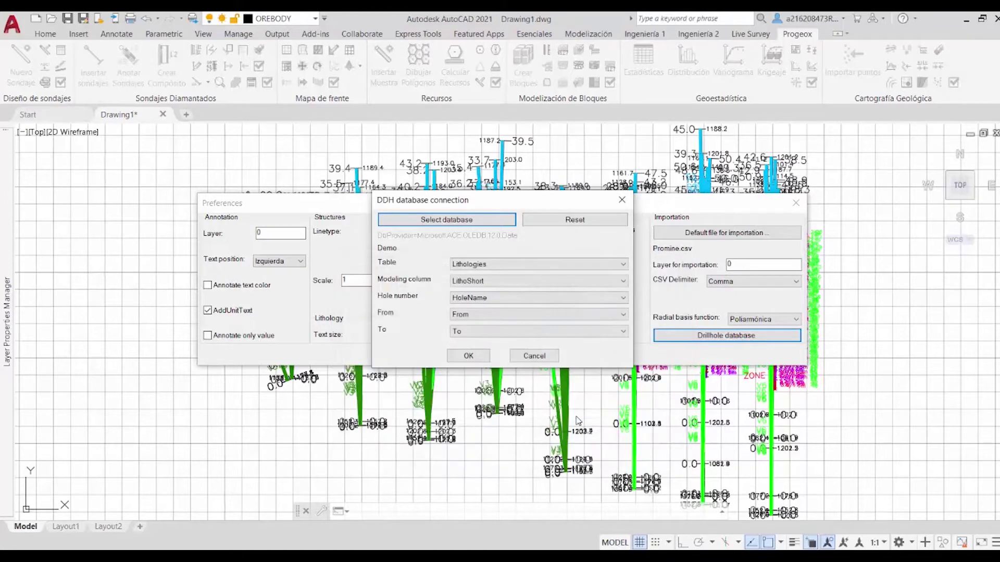
{"action": "left_click", "coordinate": [539, 268]}
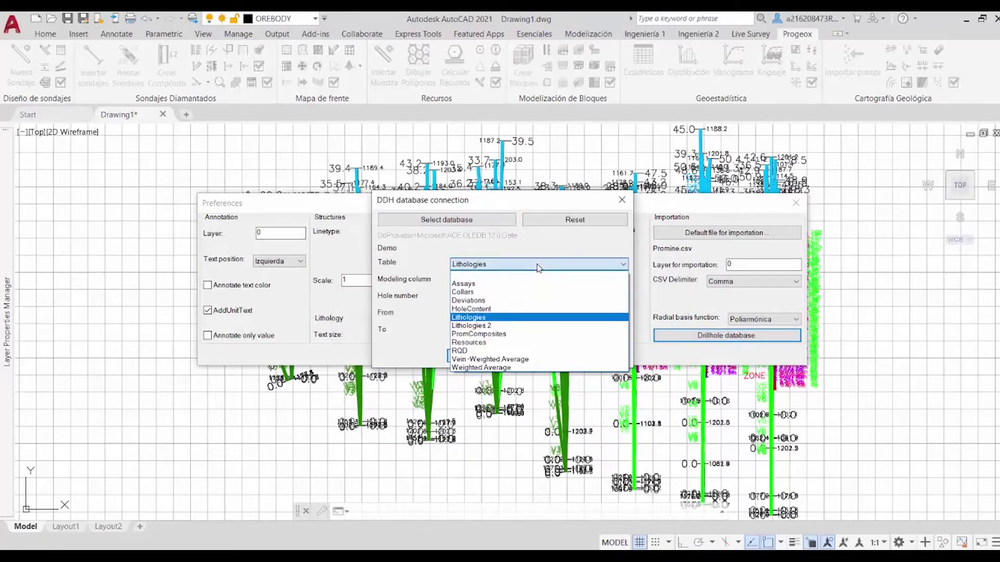
{"action": "left_click", "coordinate": [544, 318]}
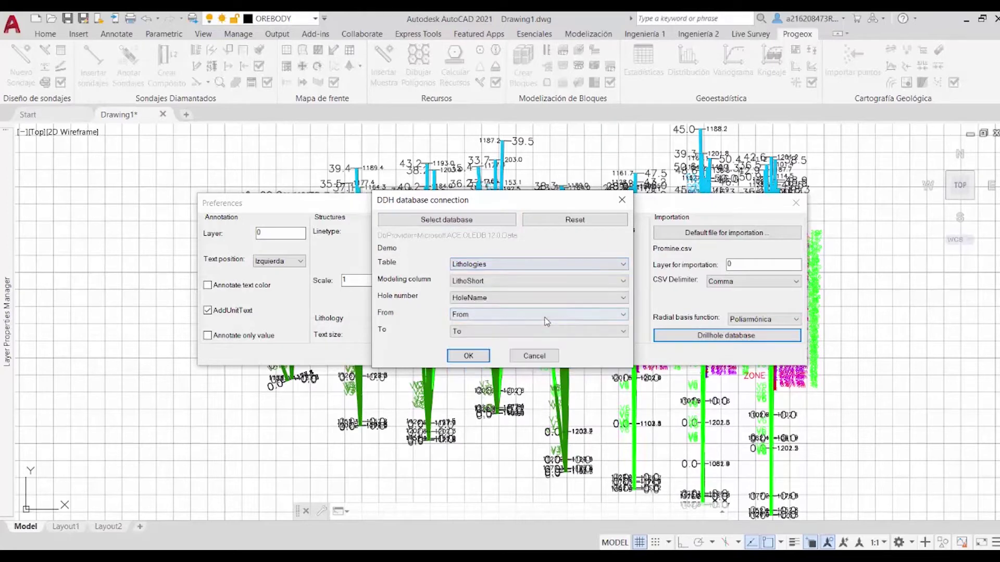
{"action": "left_click", "coordinate": [536, 284]}
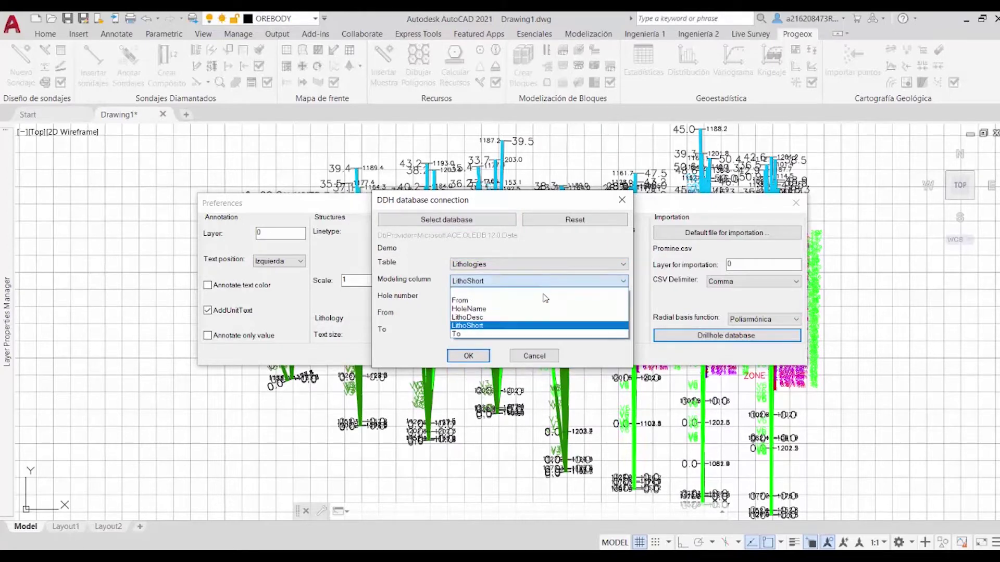
{"action": "left_click", "coordinate": [539, 326]}
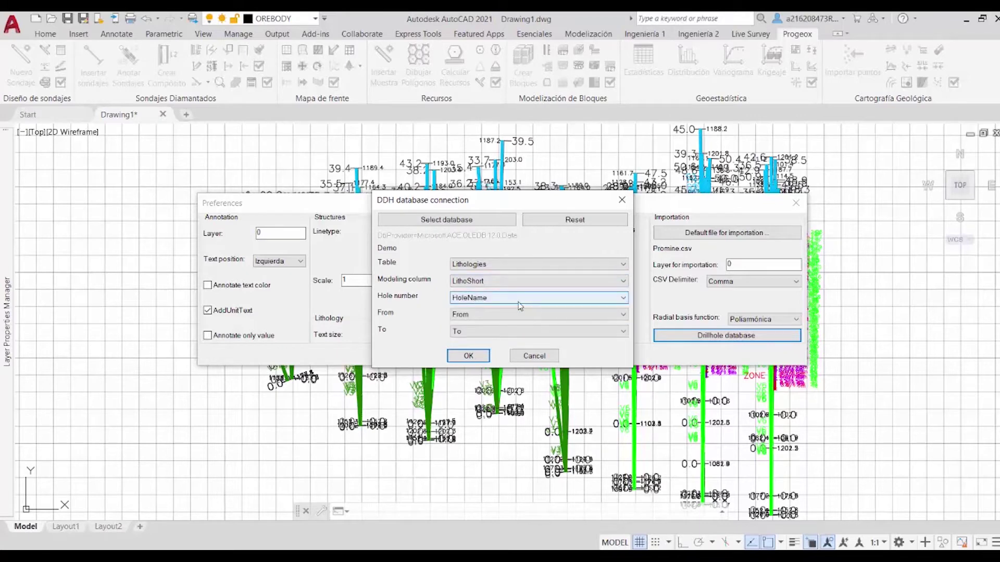
Step: Confirm HoleName, From and To as interval fields, then accept the connection and preferences
{"action": "left_click", "coordinate": [516, 298]}
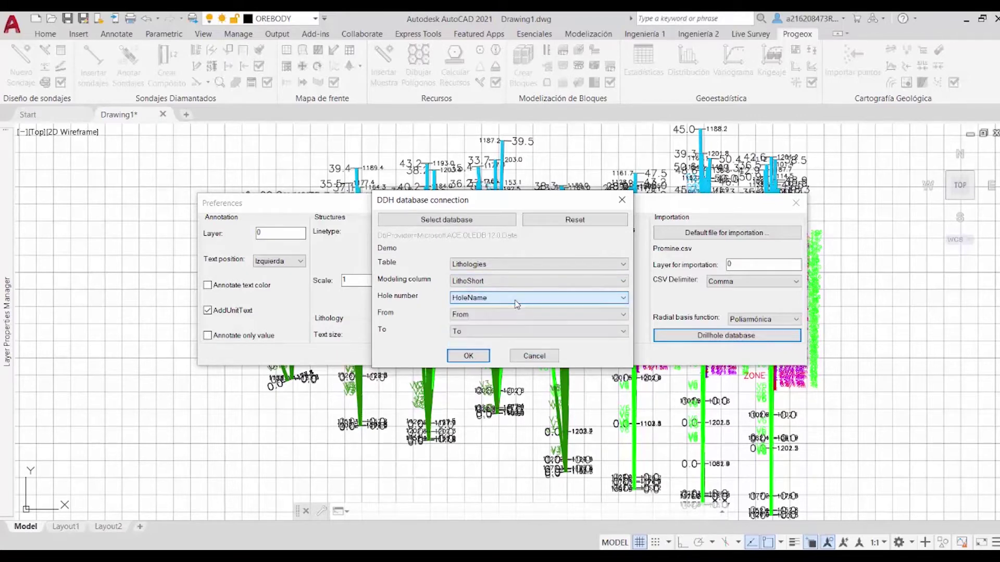
{"action": "left_click", "coordinate": [525, 315]}
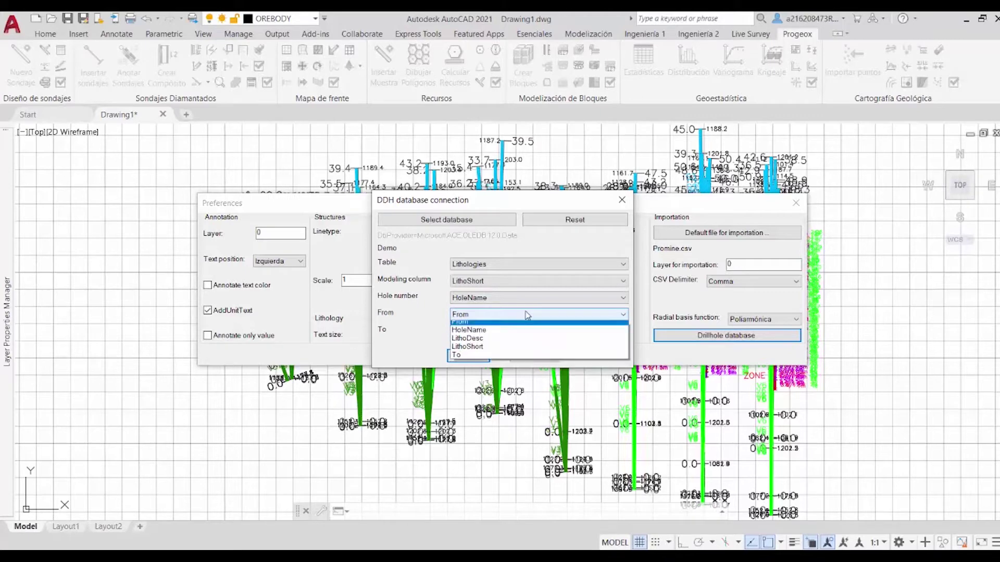
{"action": "left_click", "coordinate": [529, 333]}
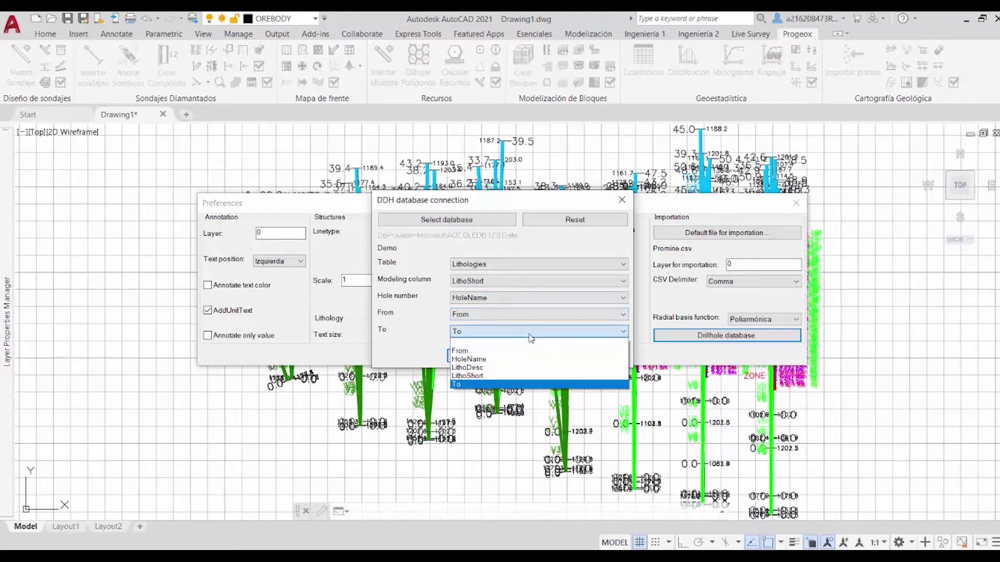
{"action": "left_click", "coordinate": [519, 332]}
{"action": "left_click", "coordinate": [468, 356]}
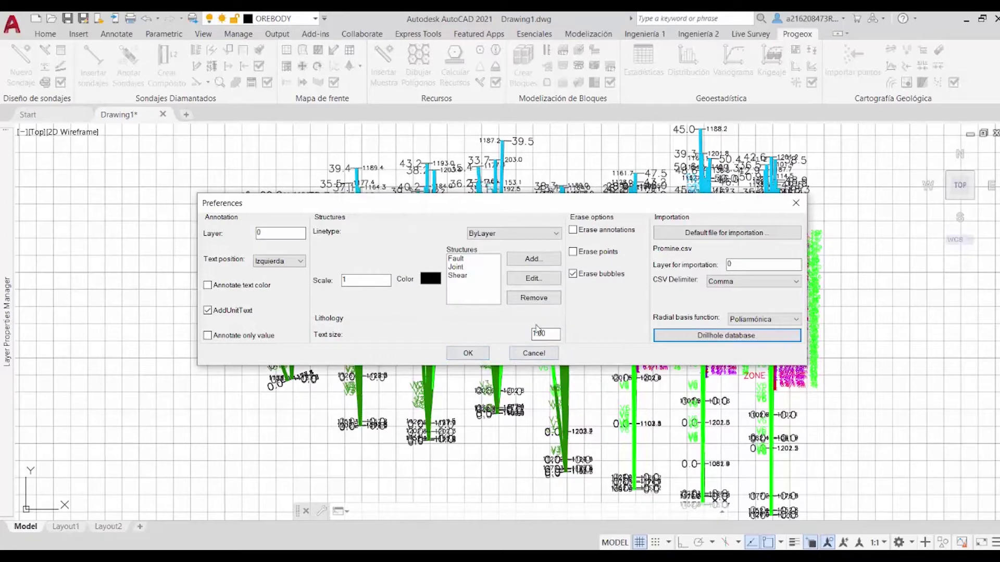
{"action": "left_click", "coordinate": [468, 353]}
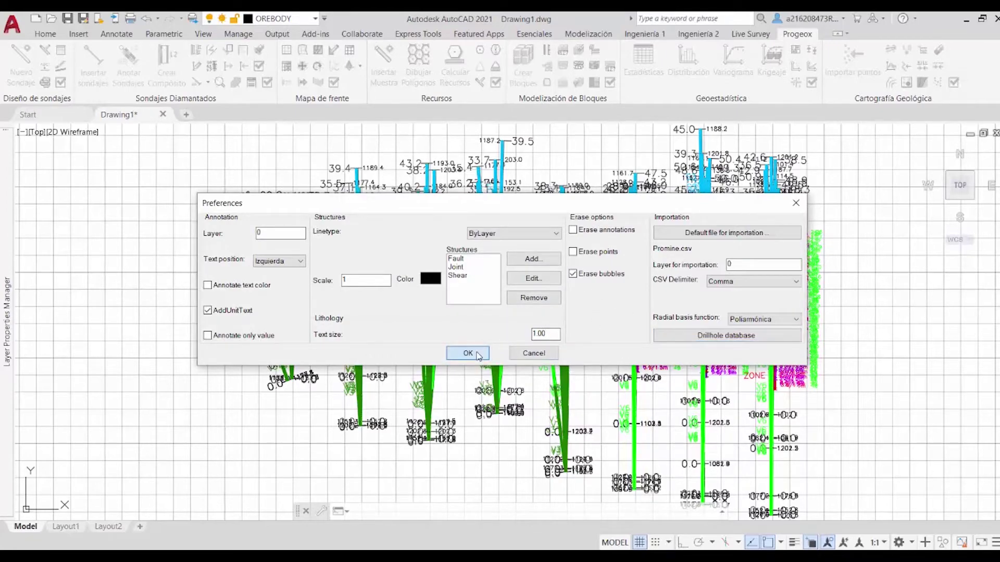
{"action": "scroll", "coordinate": [476, 351], "scroll_direction": "down", "scroll_amount": 1}
{"action": "scroll", "coordinate": [476, 352], "scroll_direction": "down", "scroll_amount": 1}
{"action": "scroll", "coordinate": [476, 352], "scroll_direction": "up", "scroll_amount": 1}
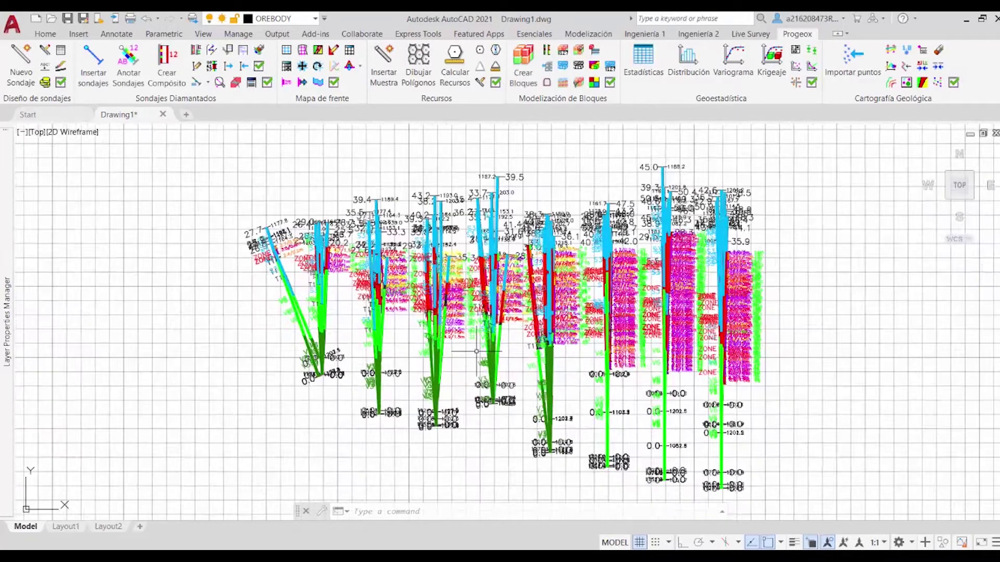
Step: Start Progeox implicit modelling and window-select all the drillholes
{"action": "left_click", "coordinate": [895, 48]}
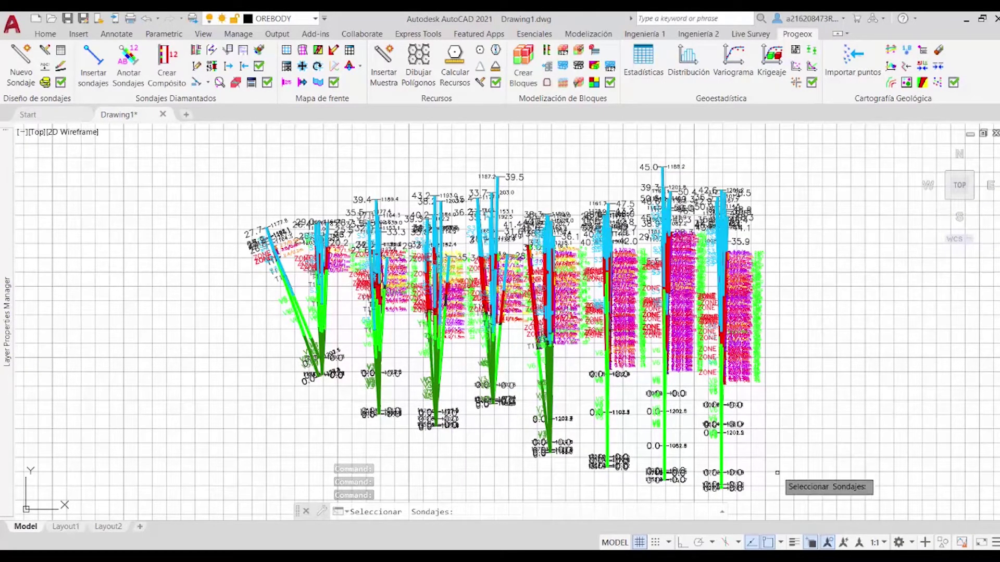
{"action": "left_click", "coordinate": [808, 499]}
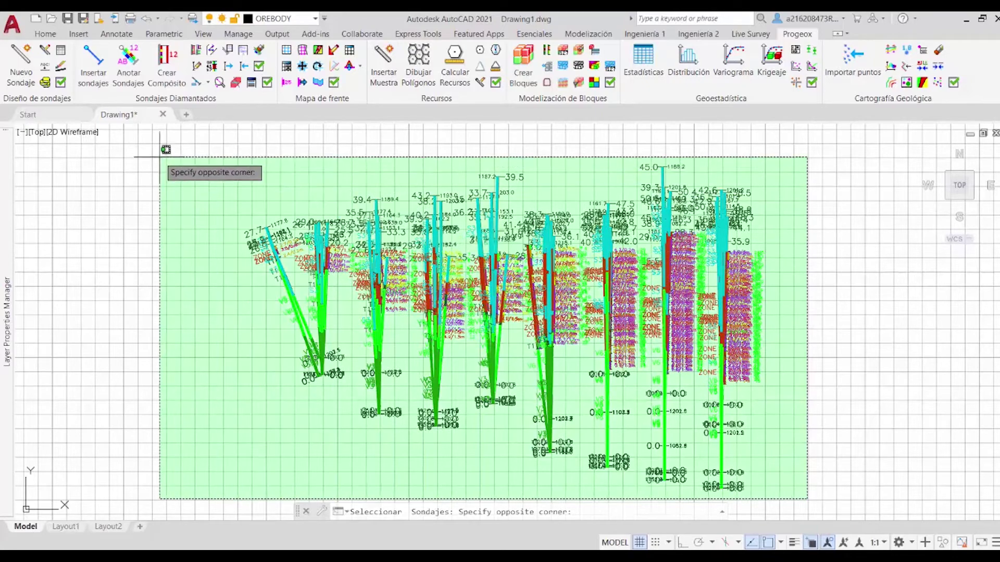
{"action": "left_click", "coordinate": [310, 195]}
{"action": "key", "text": "Return"}
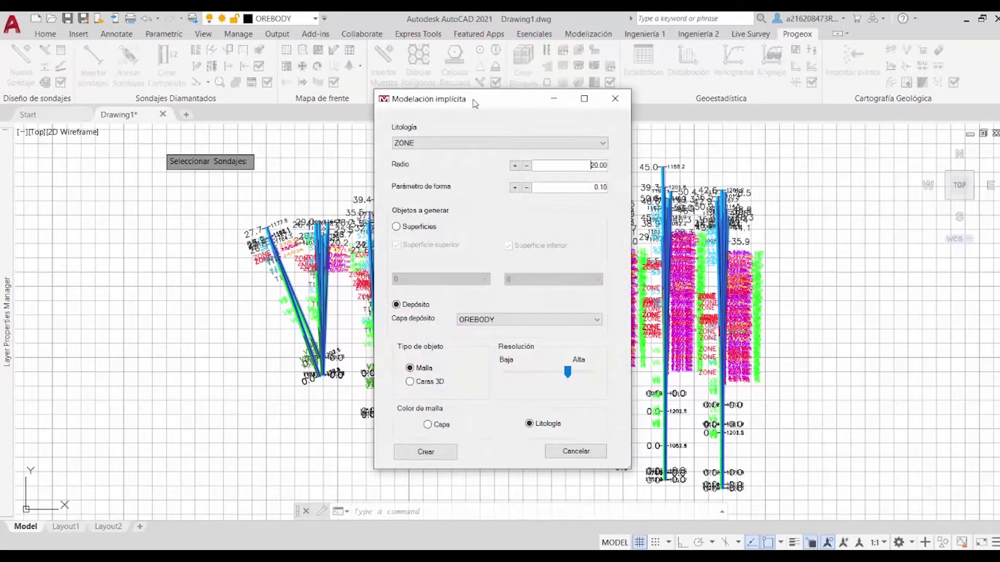
Step: Set the modelling lithology to ZONE with radius 20.00 and shape parameter 0.10
{"action": "left_click_drag", "start_coordinate": [475, 103], "coordinate": [802, 121]}
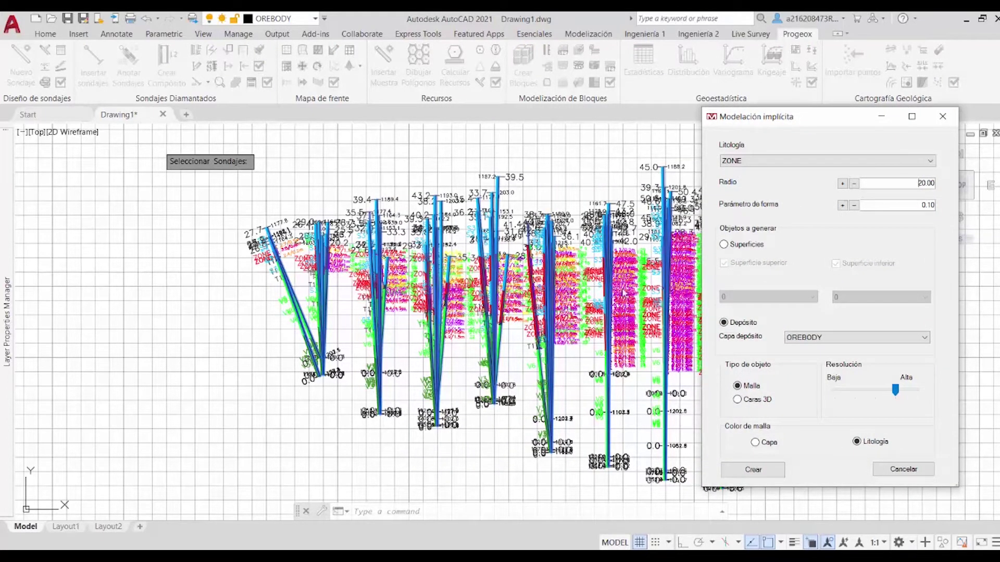
{"action": "left_click", "coordinate": [858, 163]}
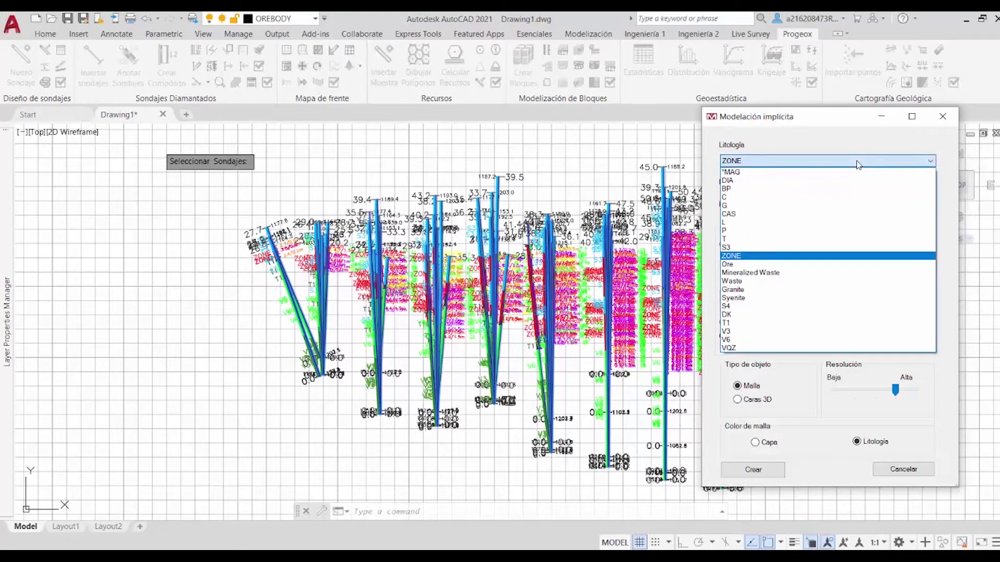
{"action": "left_click", "coordinate": [858, 165]}
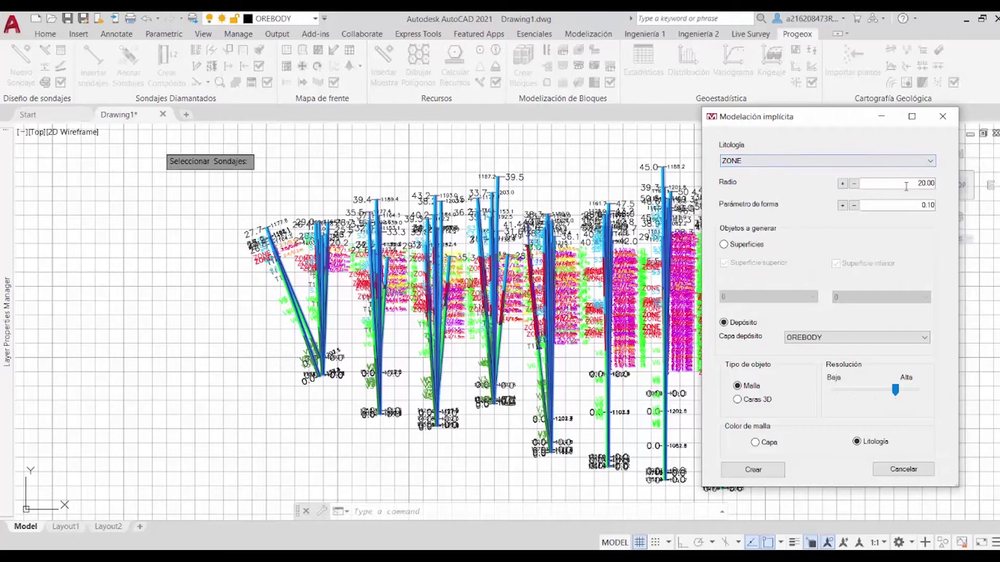
{"action": "left_click_drag", "start_coordinate": [906, 186], "coordinate": [937, 188]}
{"action": "left_click_drag", "start_coordinate": [913, 205], "coordinate": [956, 210]}
{"action": "left_click", "coordinate": [751, 326]}
Step: Put the deposit mesh on the OREBODY layer and create the ZONE orebody mesh
{"action": "left_click", "coordinate": [924, 339]}
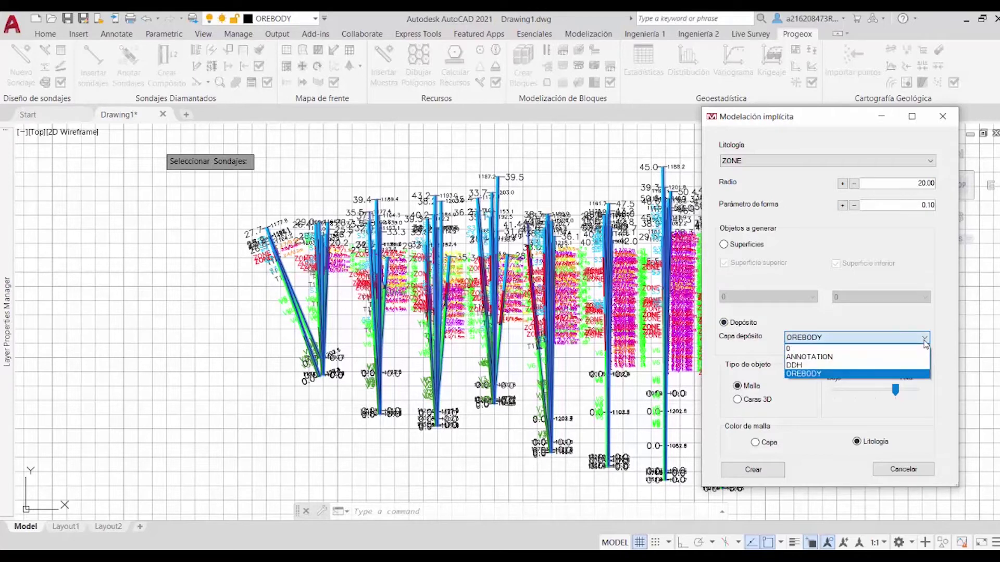
{"action": "left_click", "coordinate": [906, 374]}
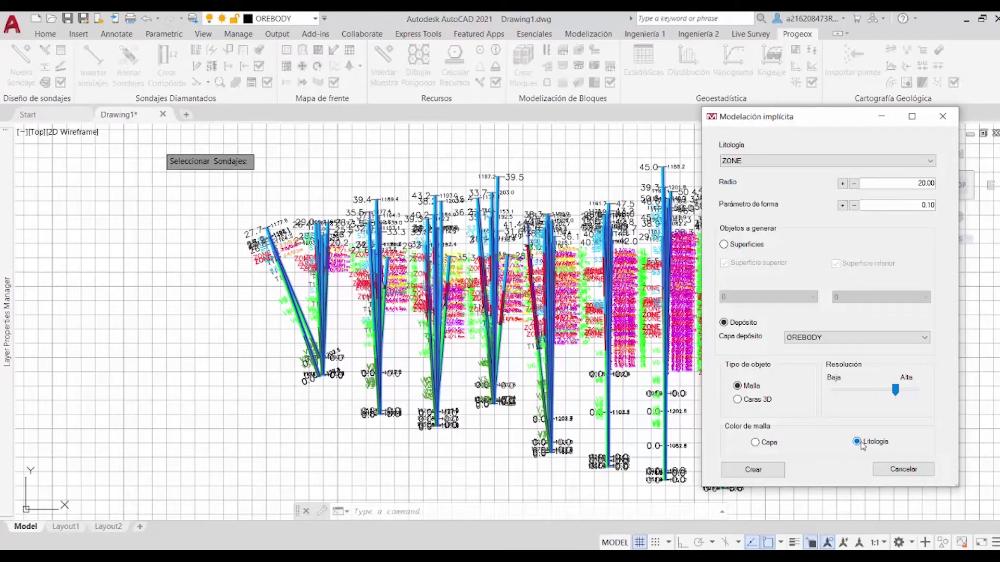
{"action": "left_click", "coordinate": [768, 475]}
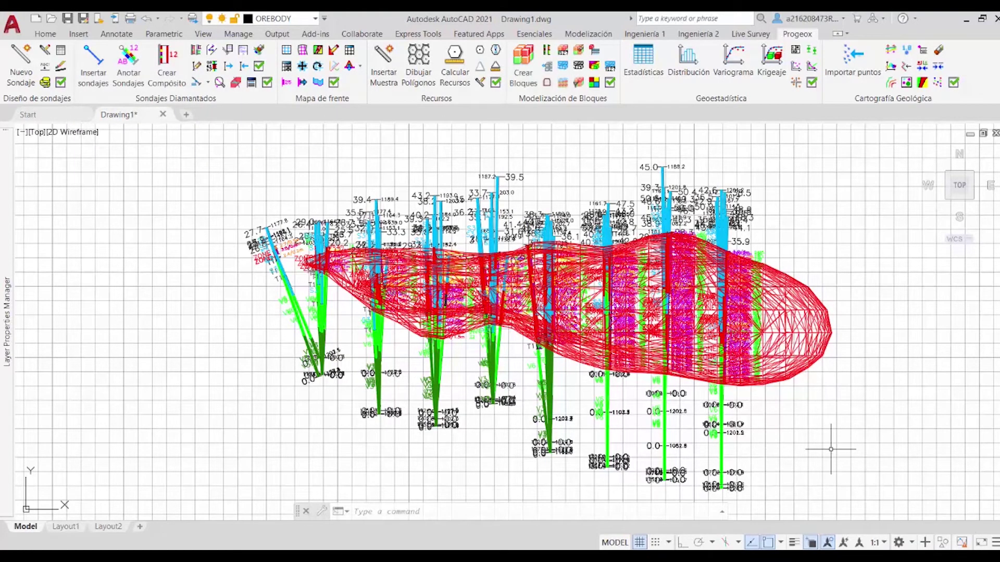
{"action": "scroll", "coordinate": [828, 328], "scroll_direction": "down", "scroll_amount": 2}
{"action": "mouse_move", "coordinate": [861, 337]}
{"action": "middle_mouse_down"}
{"action": "mouse_move", "coordinate": [827, 359]}
{"action": "mouse_move", "coordinate": [769, 350]}
{"action": "mouse_move", "coordinate": [779, 356]}
{"action": "mouse_move", "coordinate": [552, 180]}
{"action": "mouse_move", "coordinate": [625, 229]}
{"action": "middle_mouse_up"}
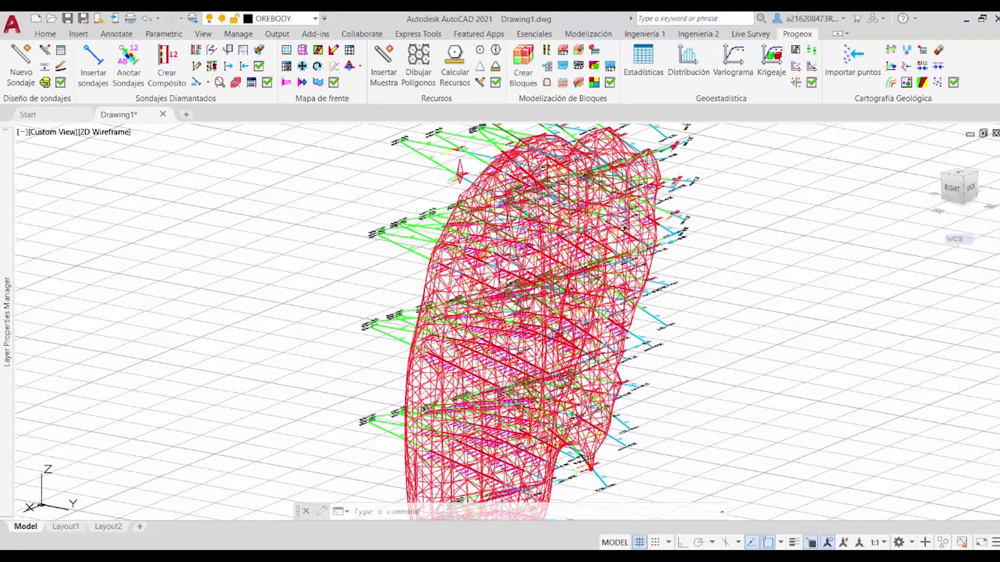
{"action": "type", "text": "SECP"}
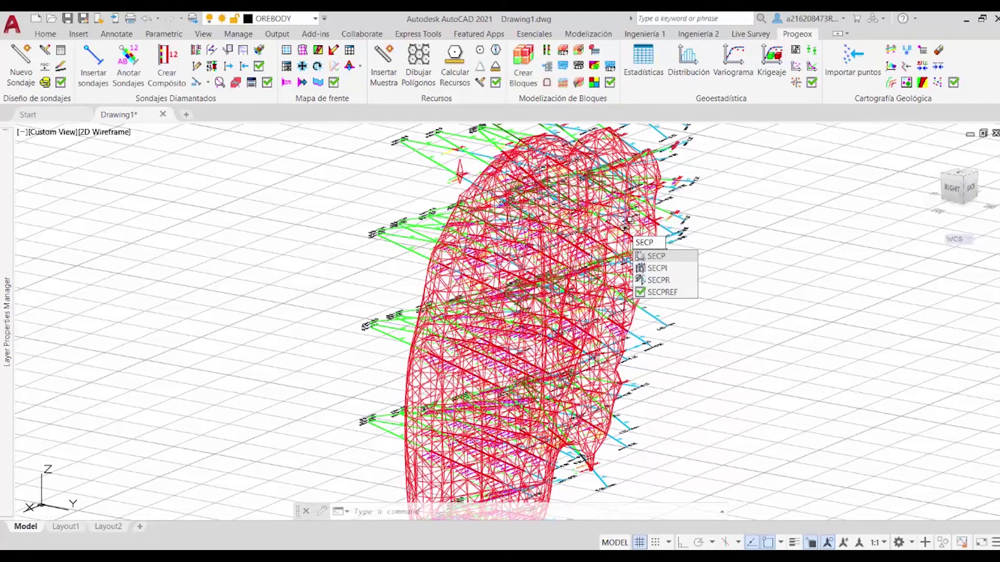
{"action": "key", "text": "Return"}
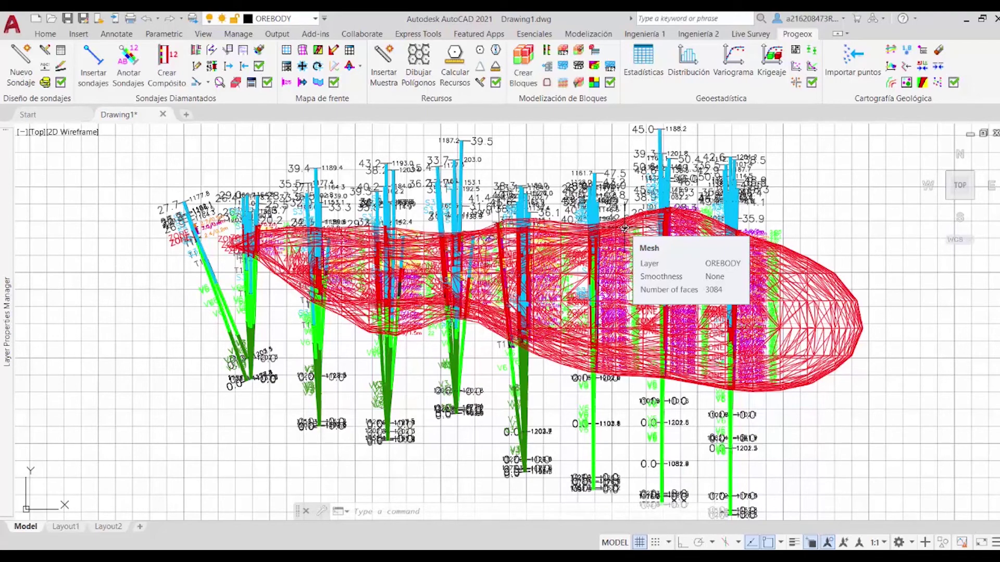
{"action": "scroll", "coordinate": [624, 228], "scroll_direction": "down", "scroll_amount": 2}
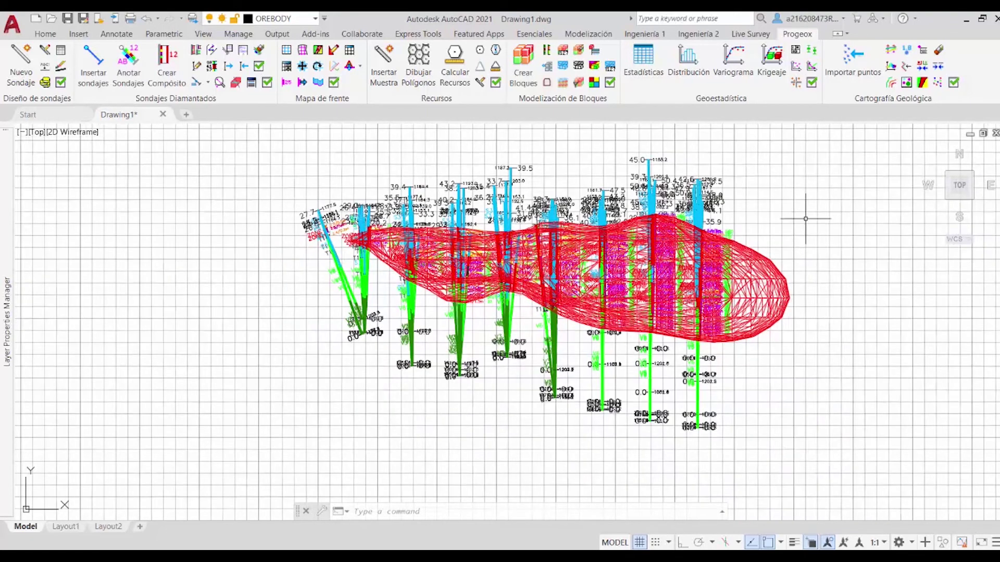